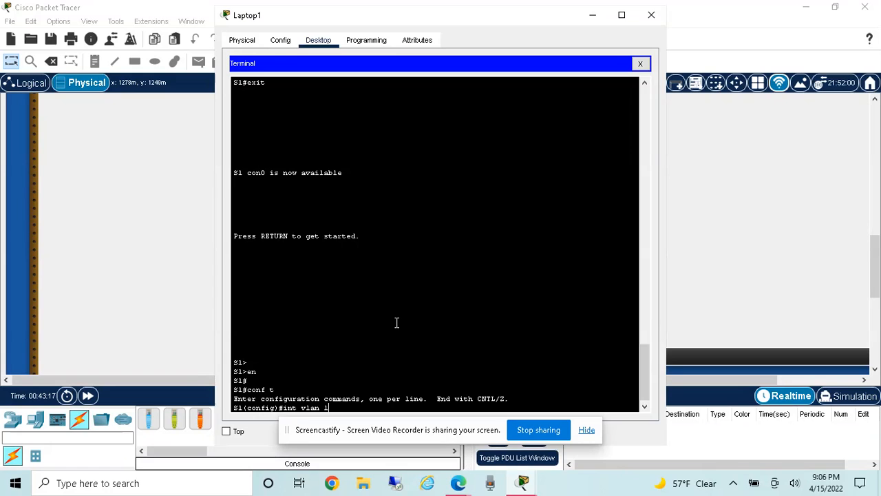
# Step: Enter configuration of interface VLAN 1 on S1 and assign it IP address 192.168.1.2 with mask 255.255.255.0
pyautogui.press('Return')
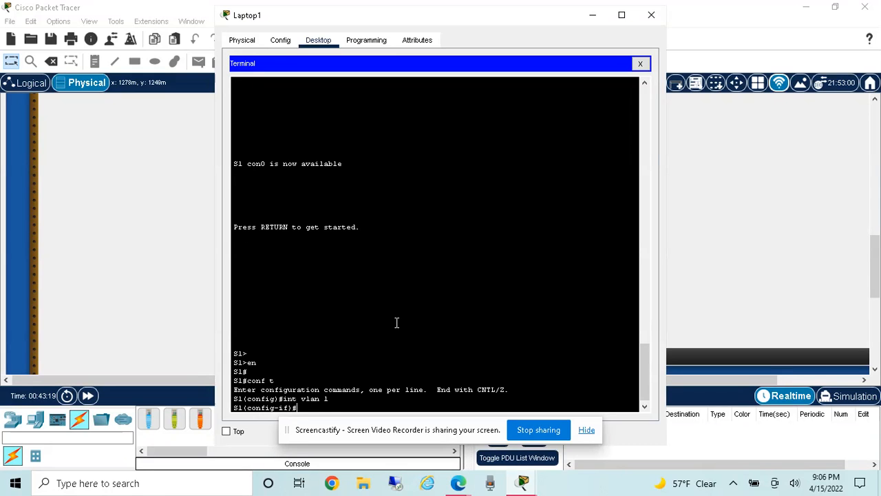
pyautogui.write('ip address 192.168.1')
pyautogui.press('BackSpace')
pyautogui.write('.2 255.255.255.0')
pyautogui.press('Return')
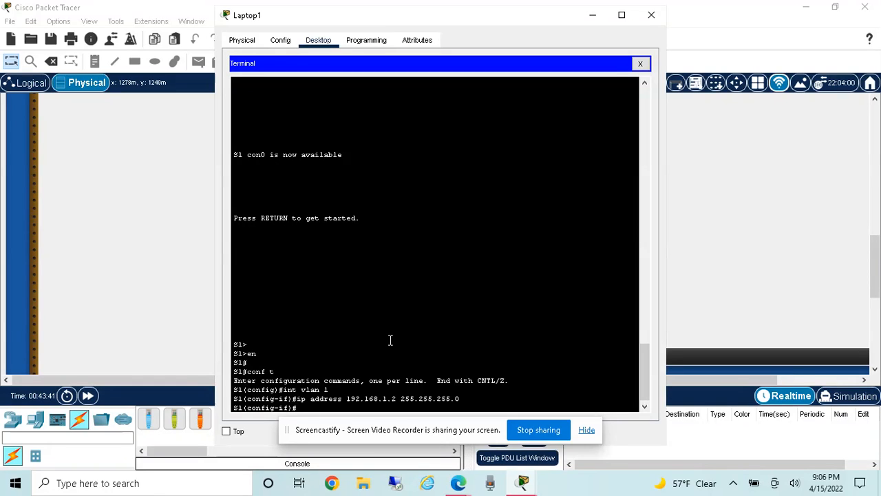
# Step: Enable the VLAN 1 interface with the no shutdown command
pyautogui.write('no sh')
pyautogui.press('Tab')
pyautogui.press('Return')
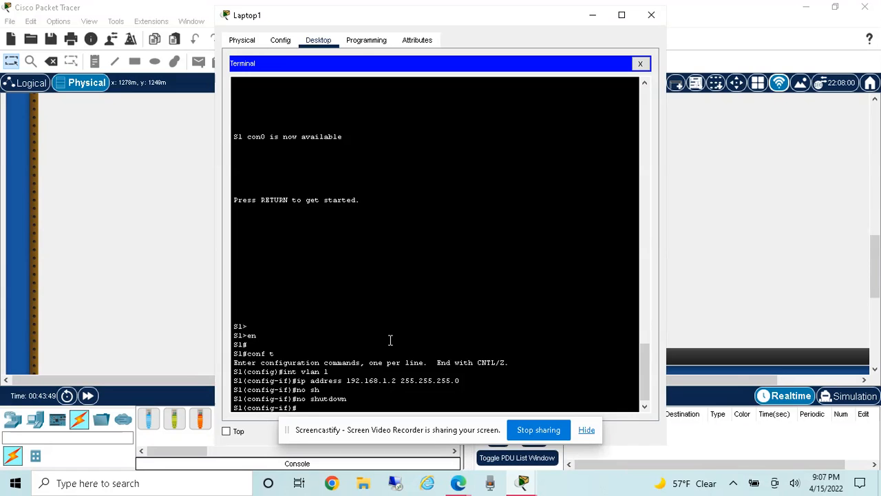
# Step: Shut down the VLAN 1 interface and bring it back up with no shutdown
pyautogui.write('sh')
pyautogui.press('Return')
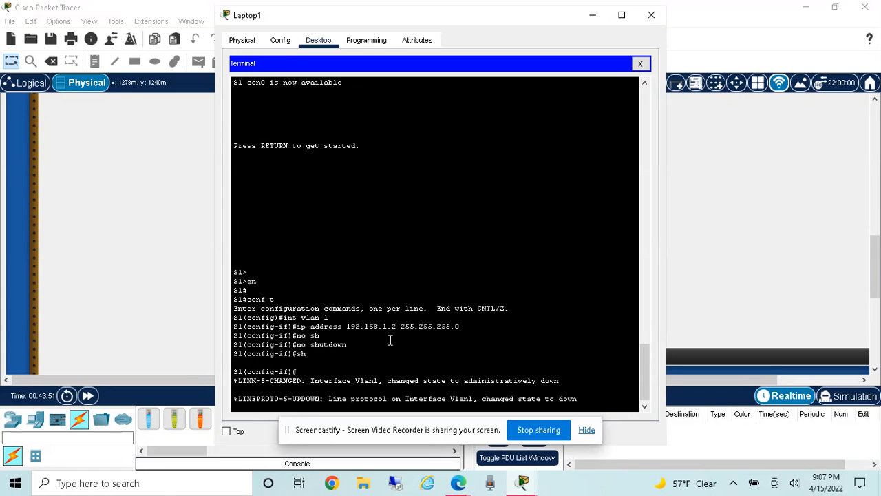
pyautogui.press('Return')
pyautogui.press('Return')
pyautogui.write('no sh')
pyautogui.press('Return')
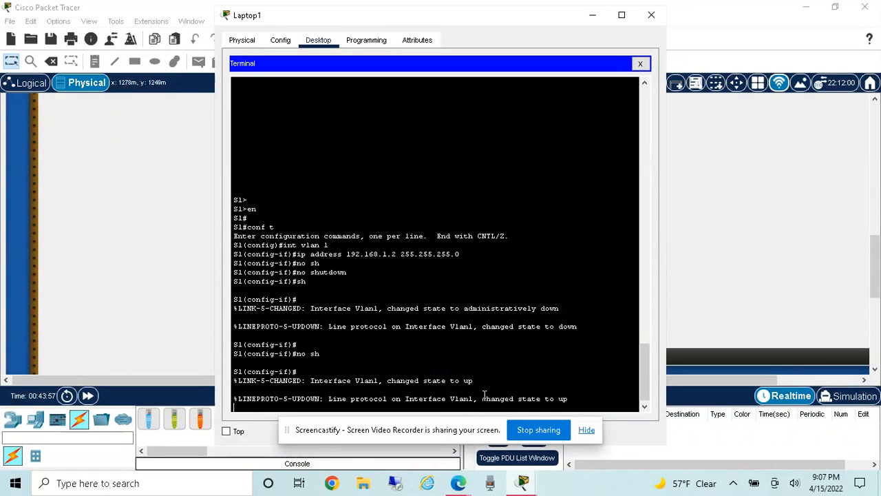
pyautogui.press('Return')
pyautogui.press('Return')
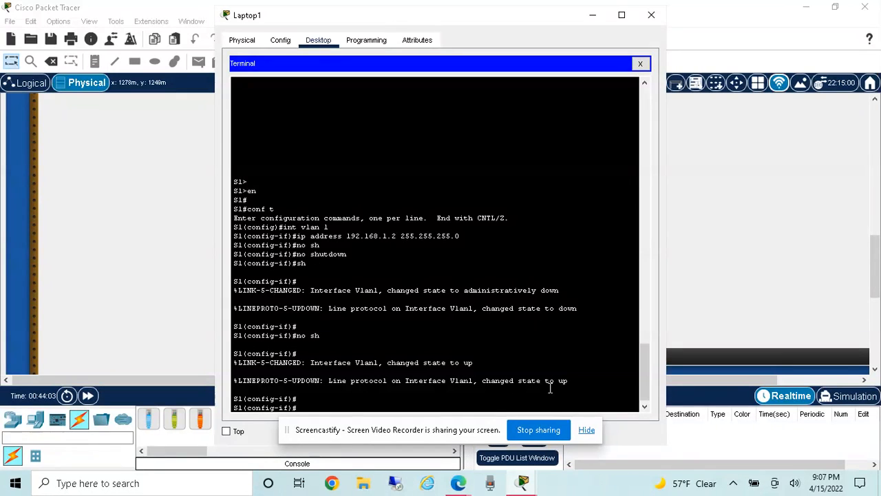
# Step: Exit interface and global configuration modes on S1 to return to privileged EXEC mode
pyautogui.write('exit')
pyautogui.press('Return')
pyautogui.press('Return')
pyautogui.press('Return')
pyautogui.write('exit')
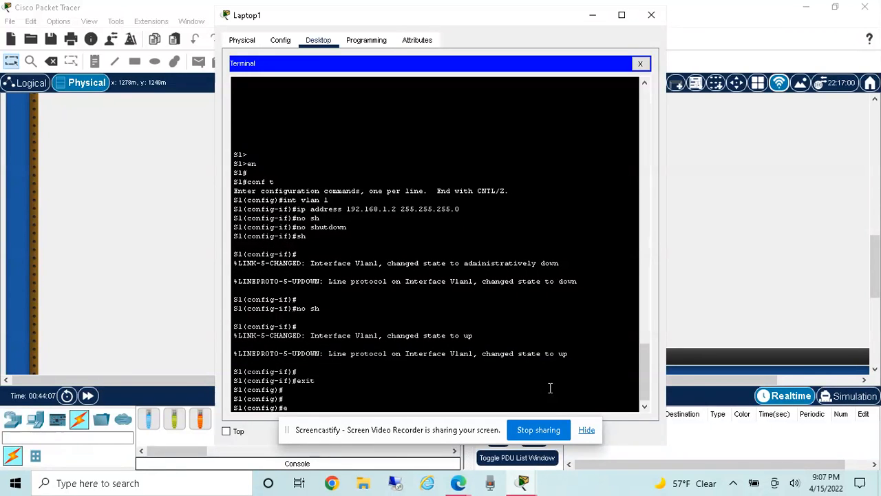
pyautogui.press('Return')
pyautogui.press('Return')
pyautogui.press('Return')
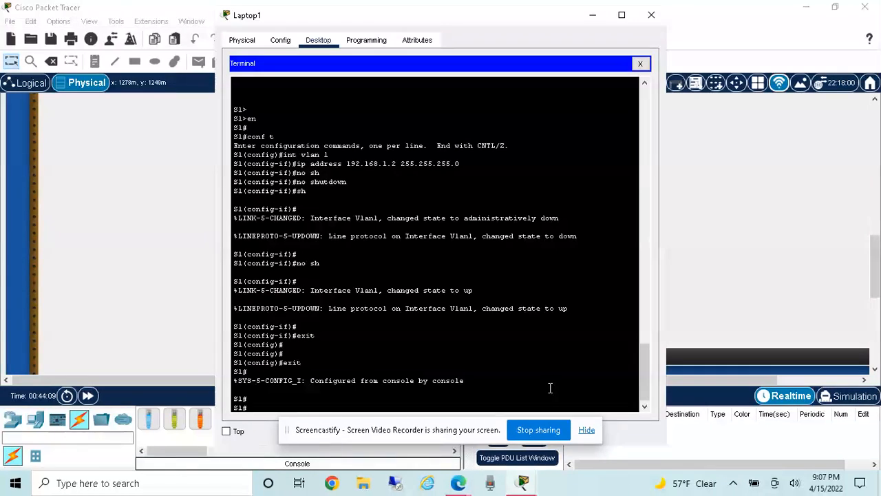
# Step: Display the brief IP interface summary on S1 with show ip int brief
pyautogui.write('sho')
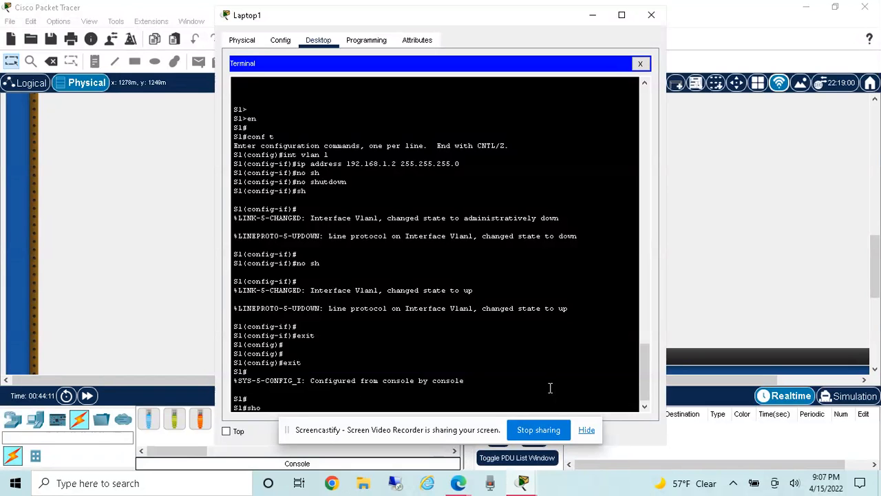
pyautogui.write('w ip int brief')
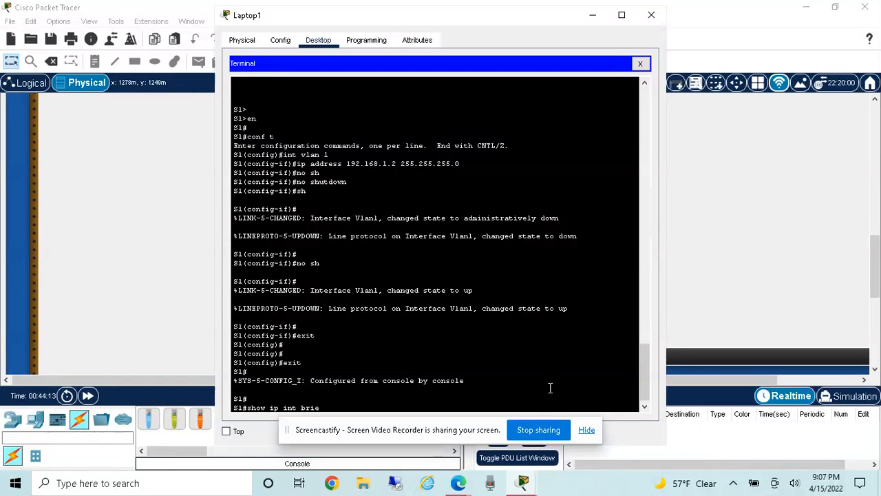
pyautogui.press('Return')
pyautogui.press('space')
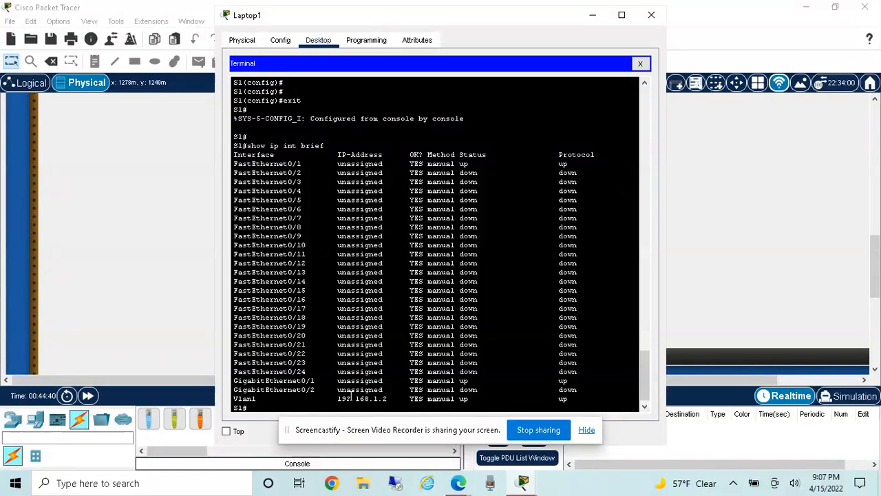
# Step: Display the VLAN 1 interface details with show int vlan1 and check its IP address and prefix
pyautogui.write('show int vlan1')
pyautogui.press('Return')
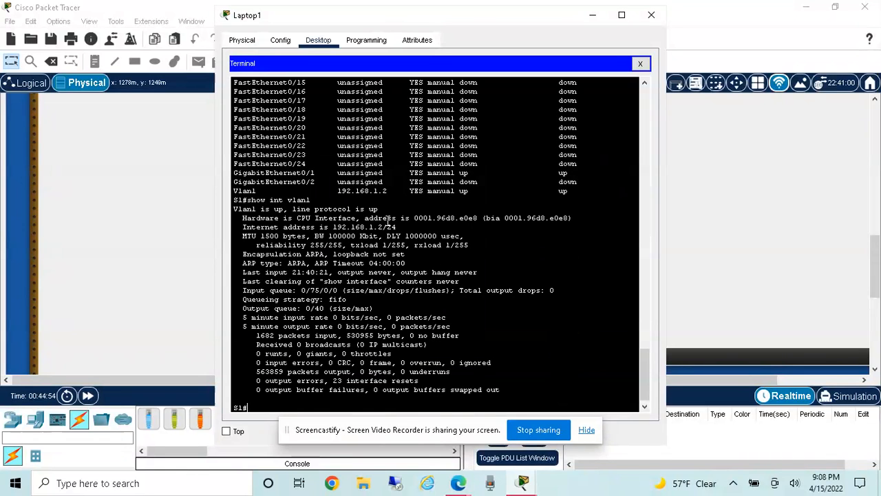
pyautogui.moveTo(382, 227); pyautogui.dragTo(398, 227)
pyautogui.click(412, 362)
pyautogui.write('ping 192.168')
pyautogui.press('BackSpace')
pyautogui.press('BackSpace')
pyautogui.press('BackSpace')
pyautogui.press('BackSpace')
pyautogui.press('BackSpace')
pyautogui.press('BackSpace')
pyautogui.press('BackSpace')
pyautogui.press('BackSpace')
pyautogui.press('BackSpace')
pyautogui.press('BackSpace')
pyautogui.press('BackSpace')
pyautogui.press('BackSpace')
# Step: Set S1's default gateway to 192.168.1.1 in global configuration mode and return to privileged EXEC mode
pyautogui.write('conf t')
pyautogui.press('Return')
pyautogui.write('ip')
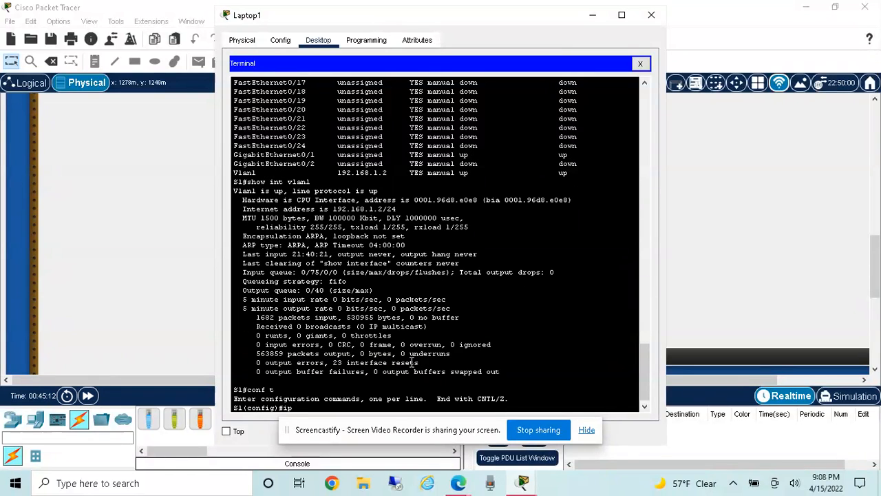
pyautogui.write(' de')
pyautogui.press('Tab')
pyautogui.write('192.168.1')
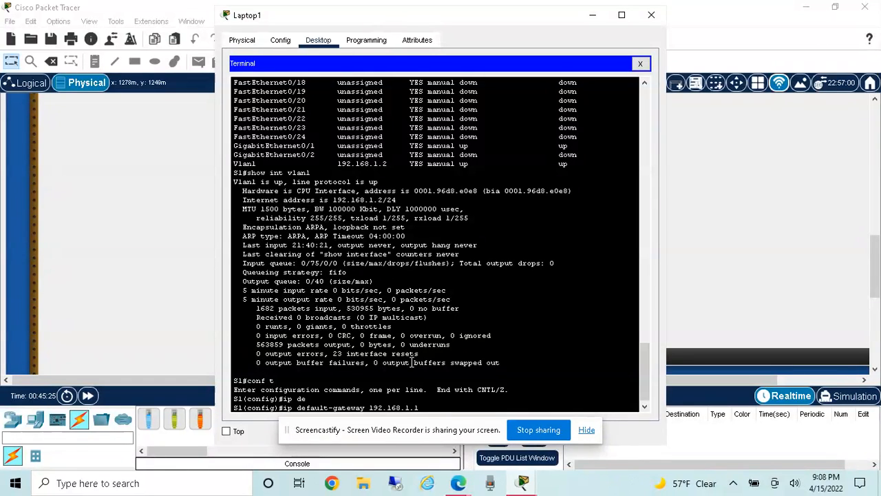
pyautogui.press('Return')
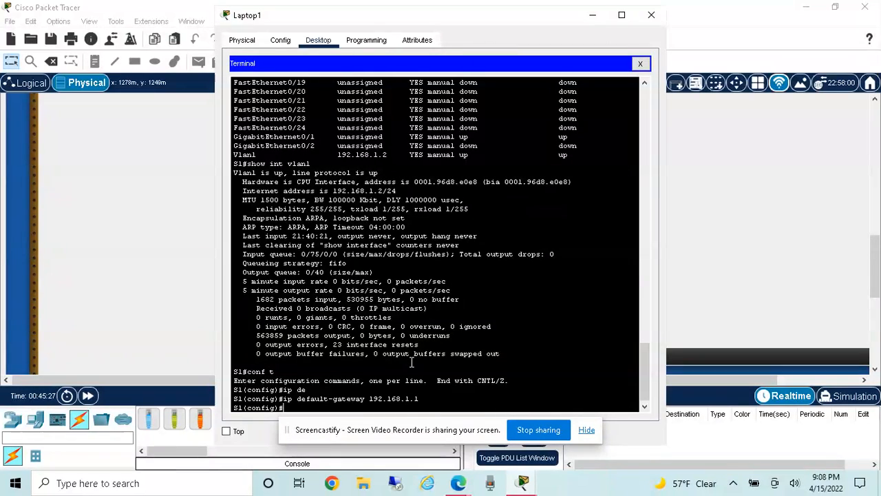
pyautogui.write('exit')
pyautogui.press('Return')
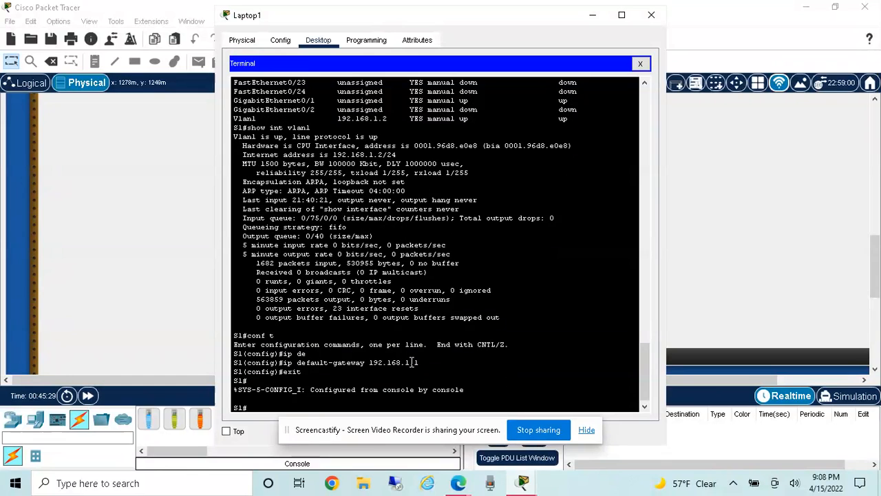
# Step: Ping the default gateway 192.168.1.1 from S1 twice to test connectivity
pyautogui.write('ping 192.168.1.1')
pyautogui.press('Return')
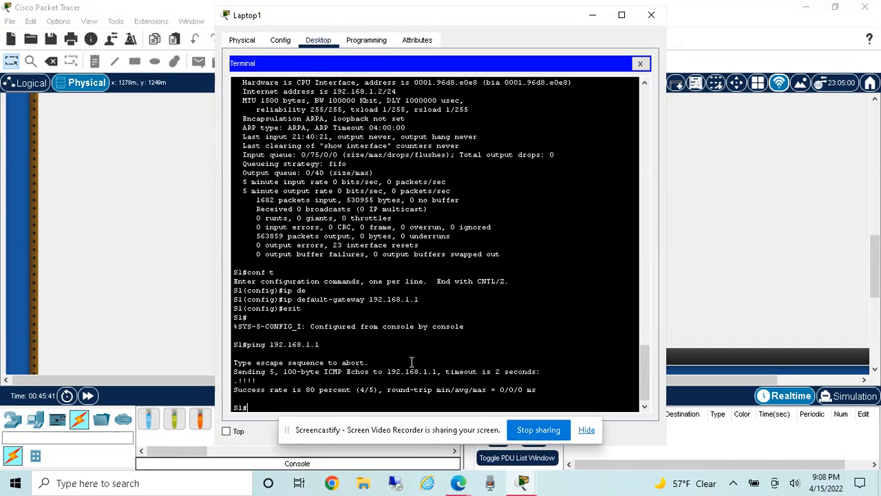
pyautogui.press('Up')
pyautogui.press('Return')
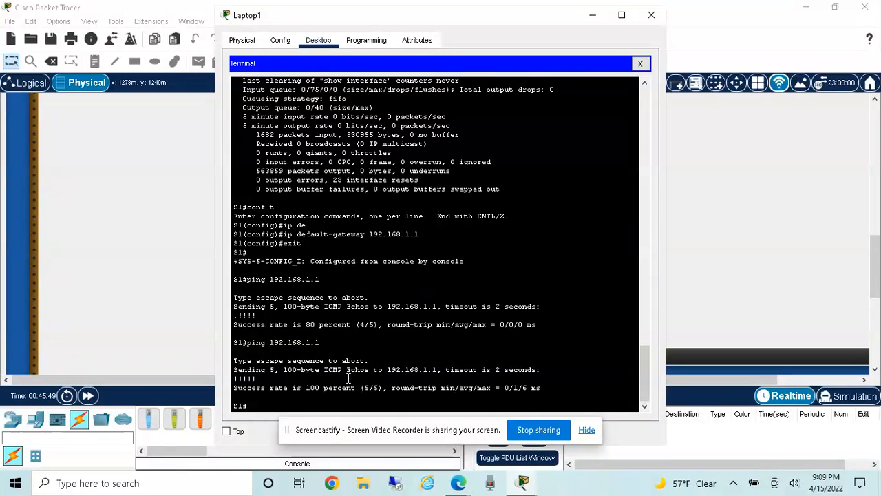
# Step: Save S1's running-config to startup-config, accepting the default destination filename
pyautogui.write('copy')
pyautogui.press('Tab')
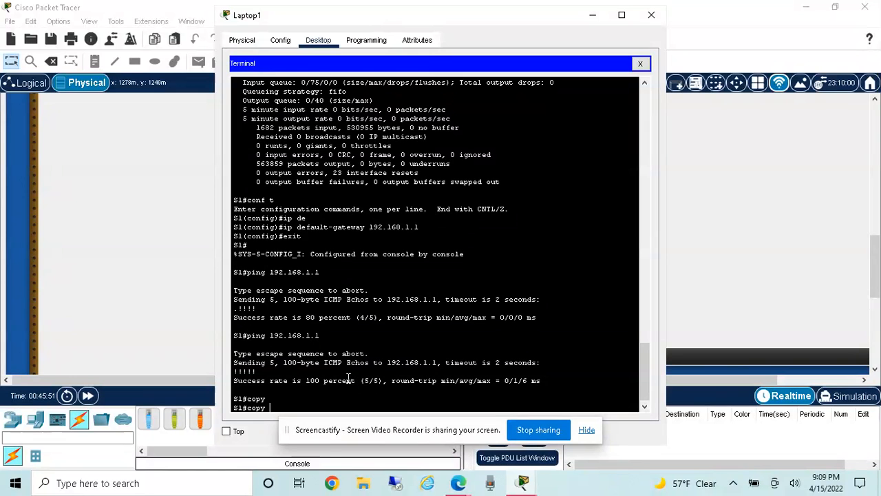
pyautogui.write('runn')
pyautogui.press('Tab')
pyautogui.write('star')
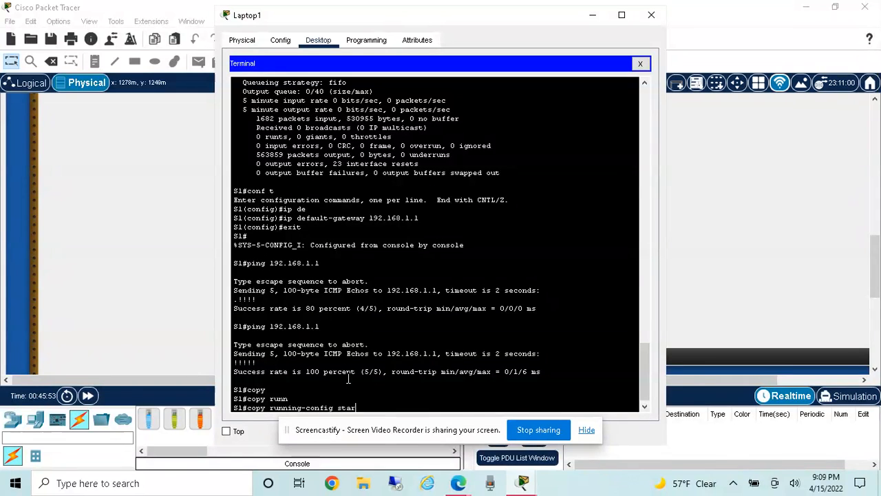
pyautogui.press('Tab')
pyautogui.press('Return')
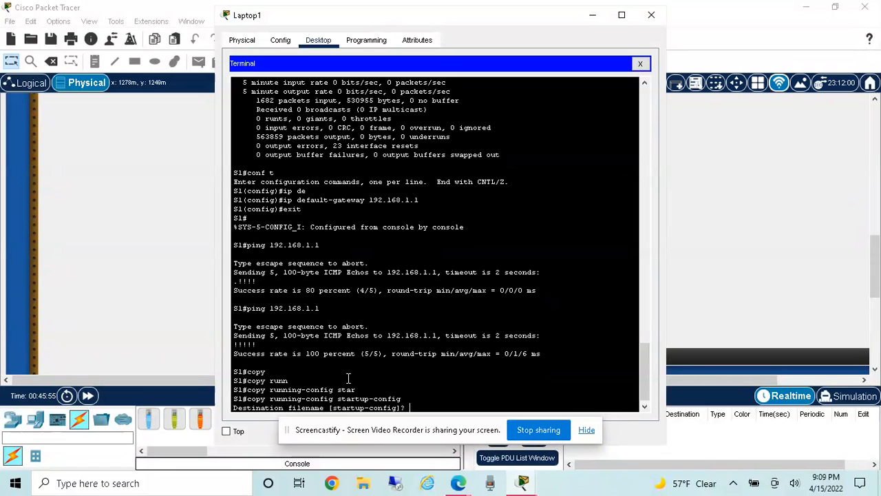
pyautogui.press('Return')
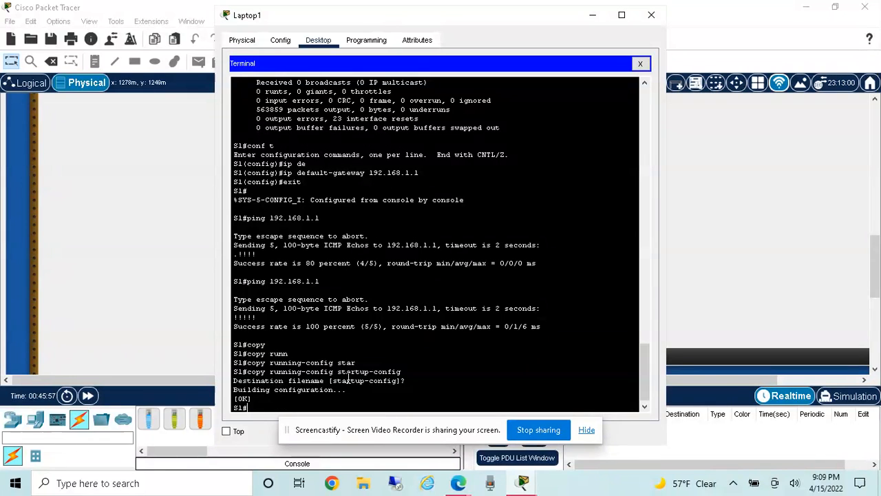
# Step: End the S1 console session, close Laptop1's terminal, and return to the physical view of the Main Wiring Closet
pyautogui.write('exit')
pyautogui.press('Return')
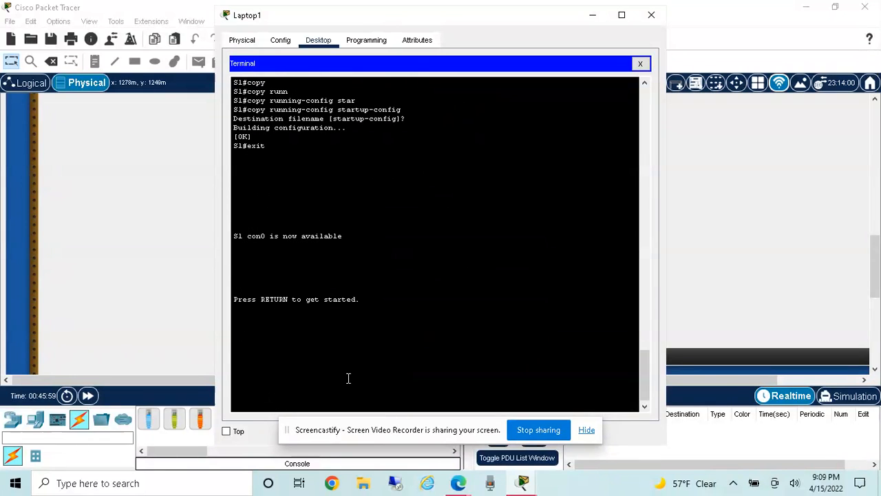
pyautogui.click(641, 64)
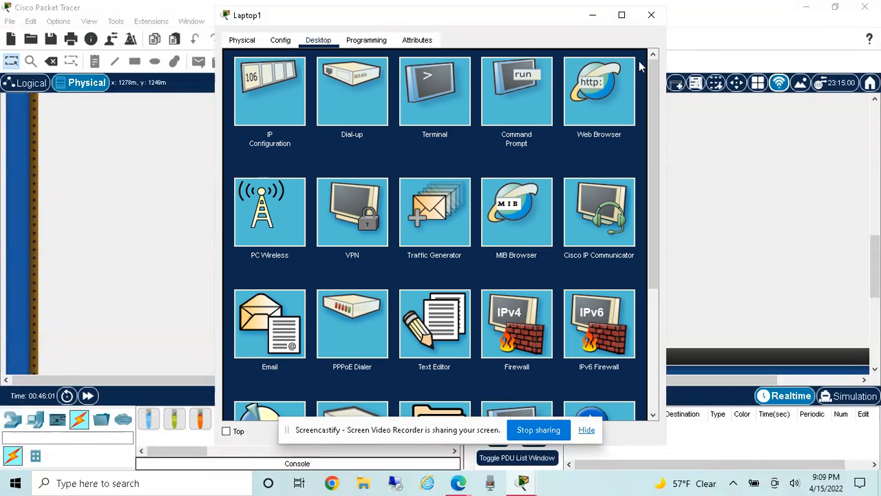
pyautogui.click(170, 186)
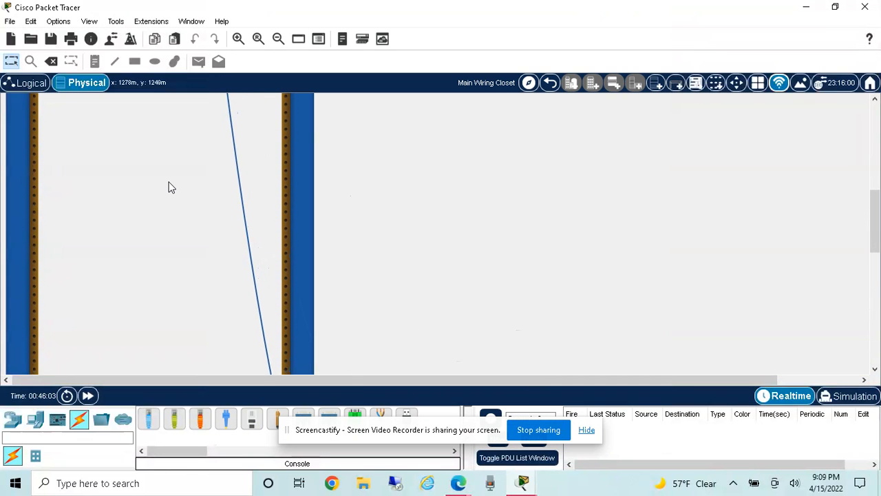
# Step: Apply cable management to all cables on the rack holding S1, S2 and R1
pyautogui.scroll(5, 171, 188)
pyautogui.scroll(4, 169, 183)
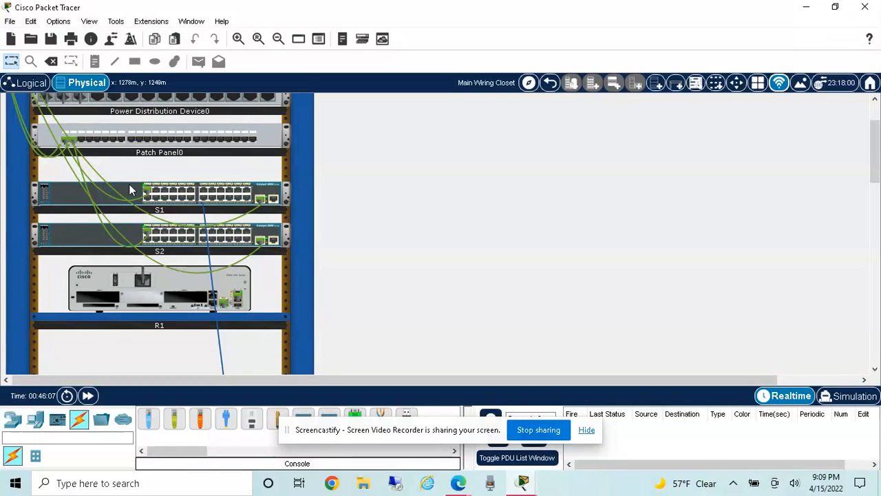
pyautogui.moveTo(131, 190)
pyautogui.rightClick(292, 174)
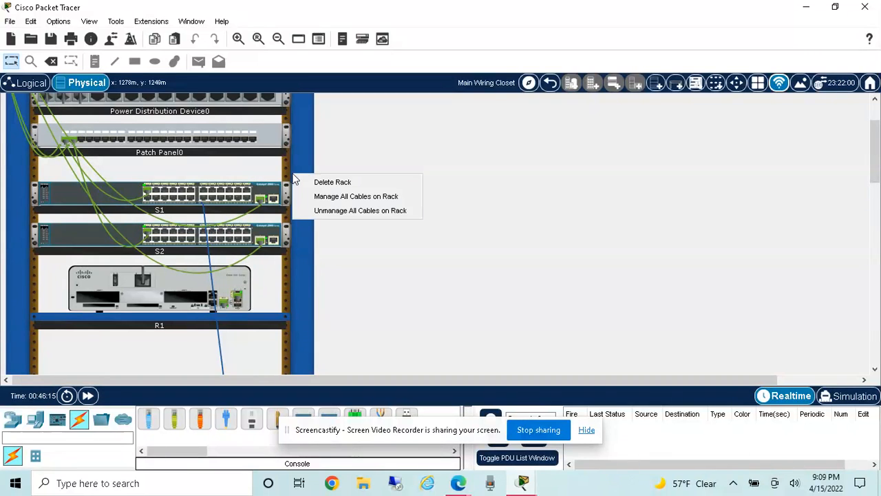
pyautogui.click(377, 197)
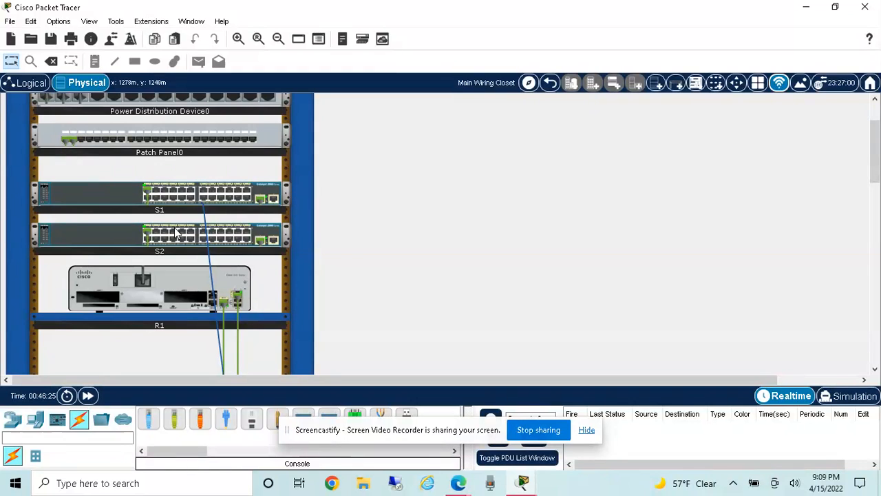
# Step: Inspect the rear of S1 and S2 and move the blue console cable from S1's console port to S2's
pyautogui.moveTo(178, 234)
pyautogui.rightClick(121, 199)
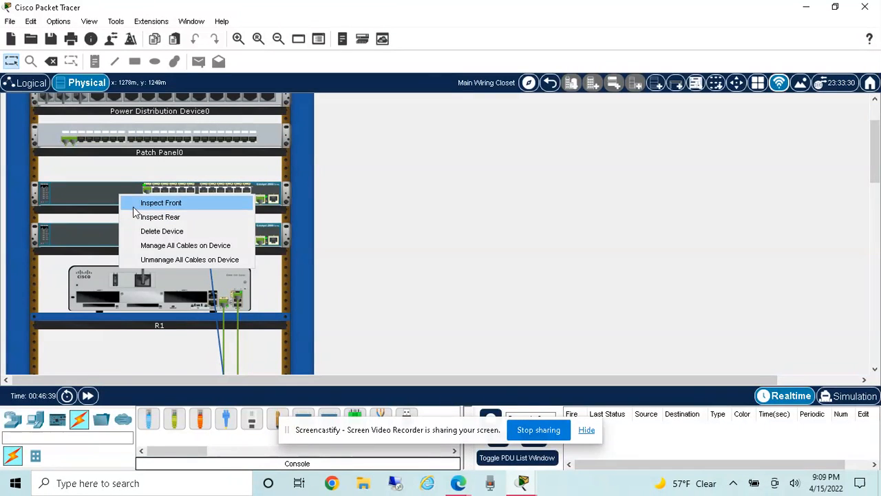
pyautogui.click(160, 217)
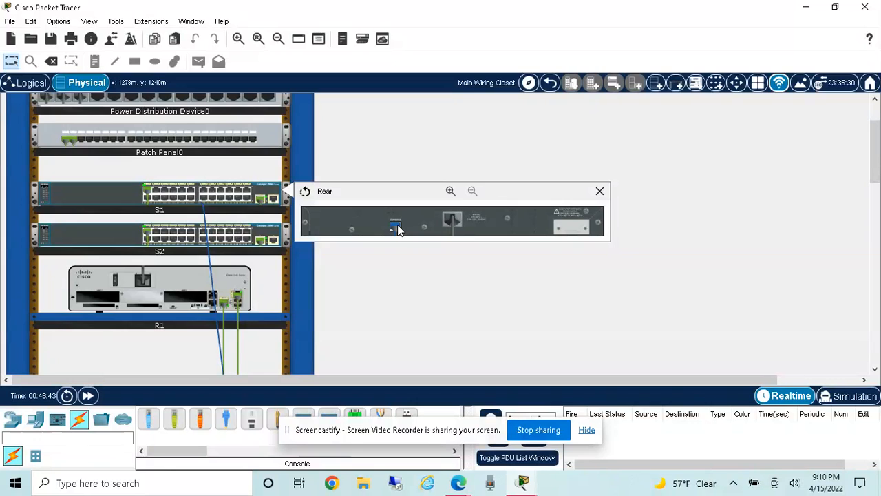
pyautogui.moveTo(398, 229)
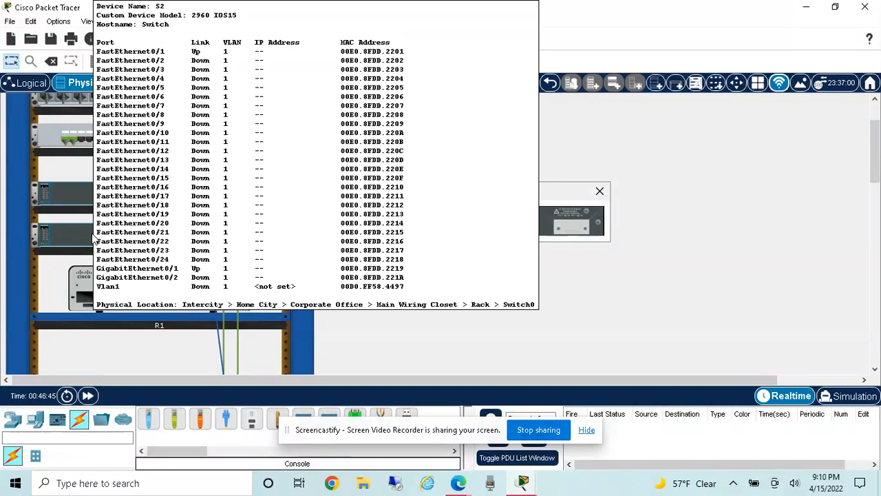
pyautogui.rightClick(78, 238)
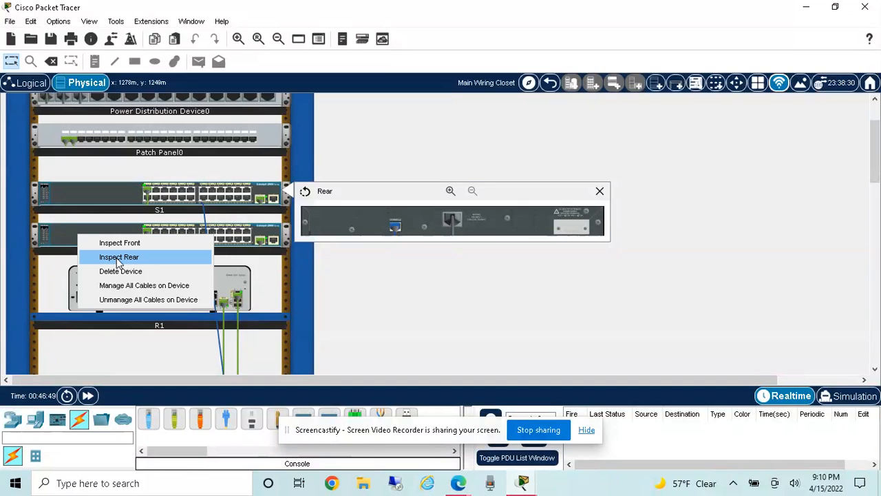
pyautogui.click(117, 259)
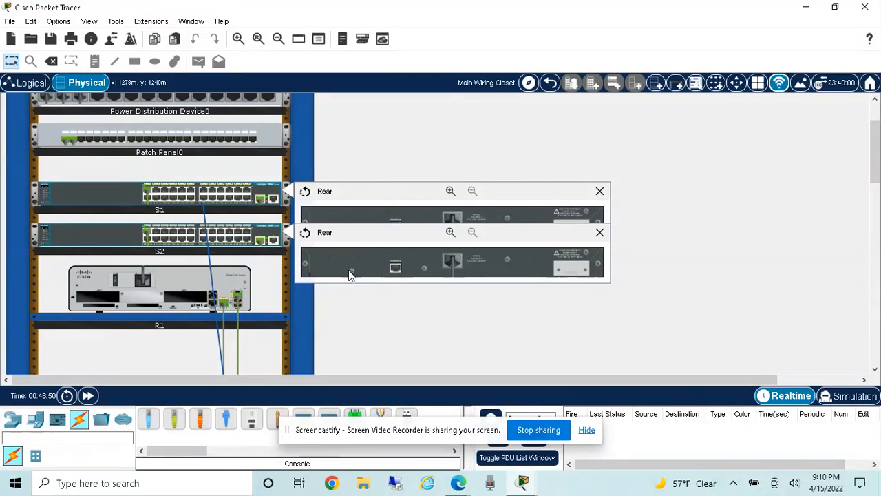
pyautogui.click(396, 222)
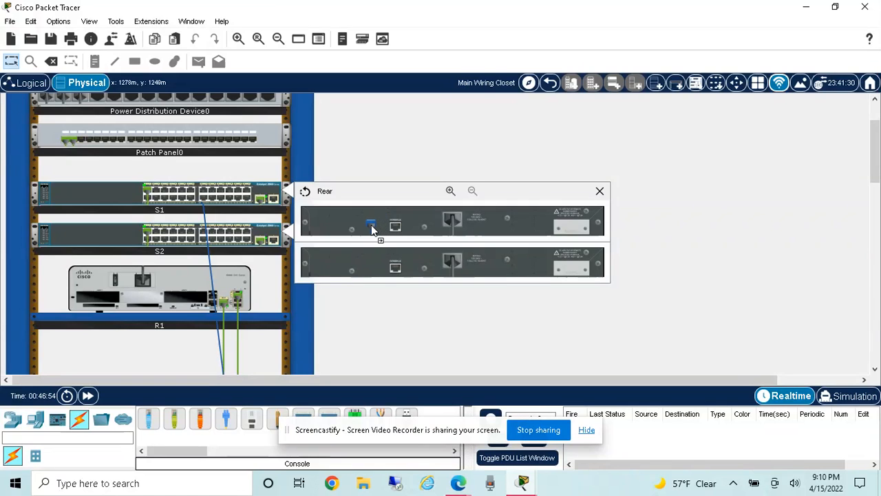
pyautogui.moveTo(370, 228); pyautogui.dragTo(396, 270)
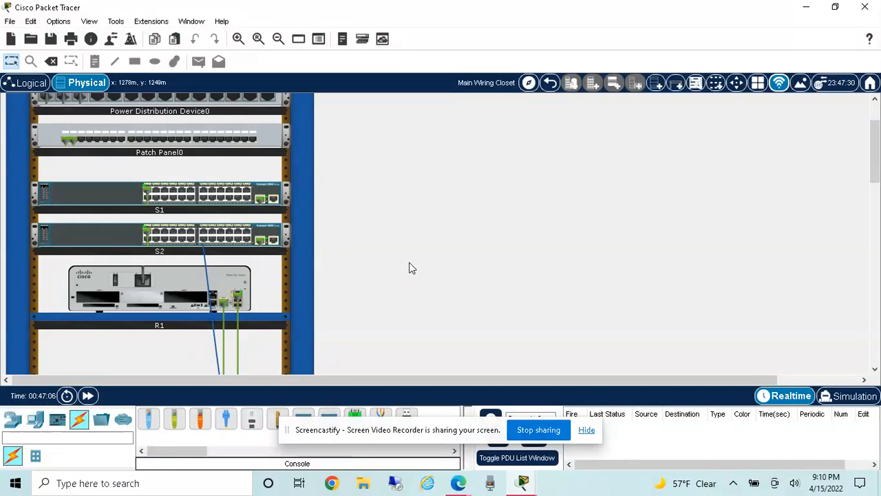
# Step: Open a terminal session on Laptop1 with 9600 bits per second, 8 data bits, no parity, 1 stop bit and no flow control
pyautogui.scroll(-5, 409, 268)
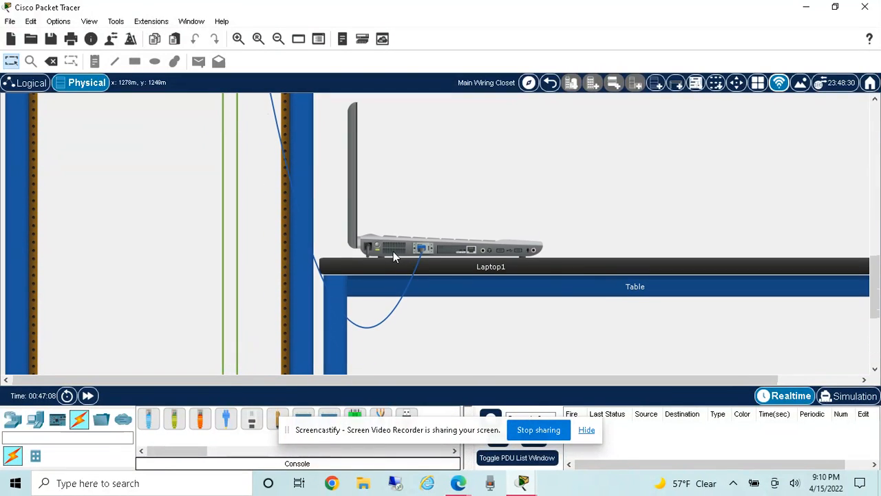
pyautogui.click(393, 251)
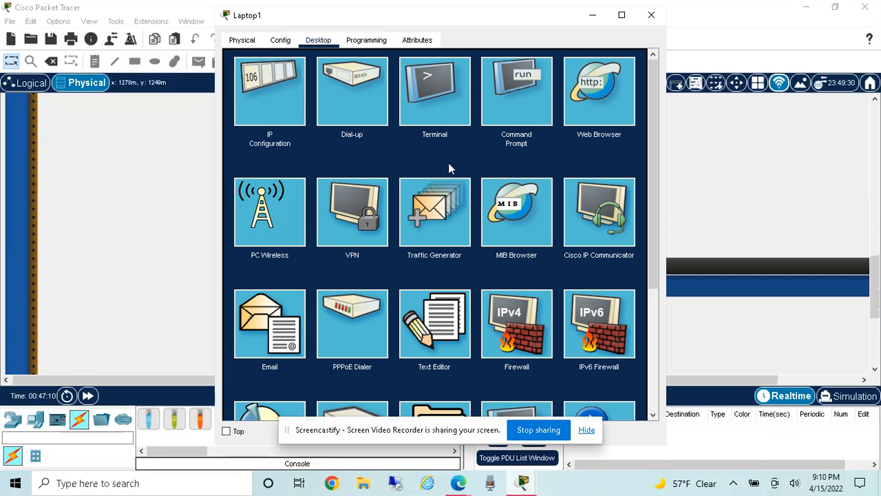
pyautogui.click(444, 116)
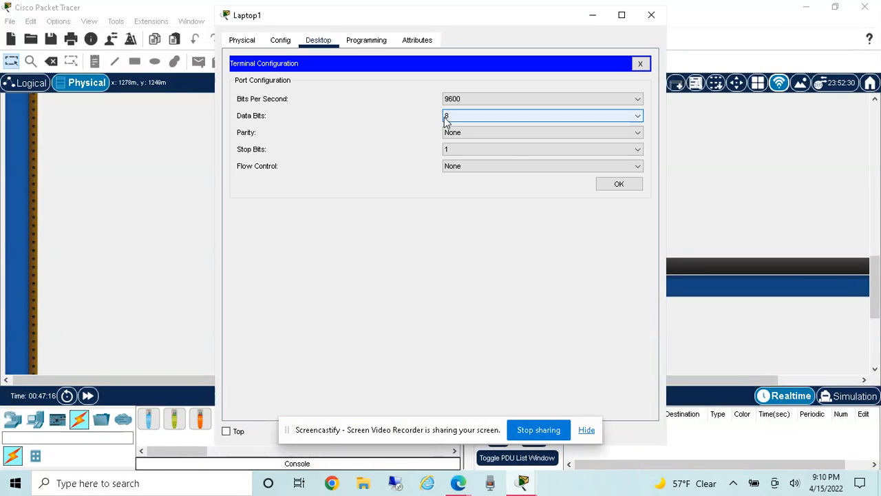
pyautogui.click(619, 184)
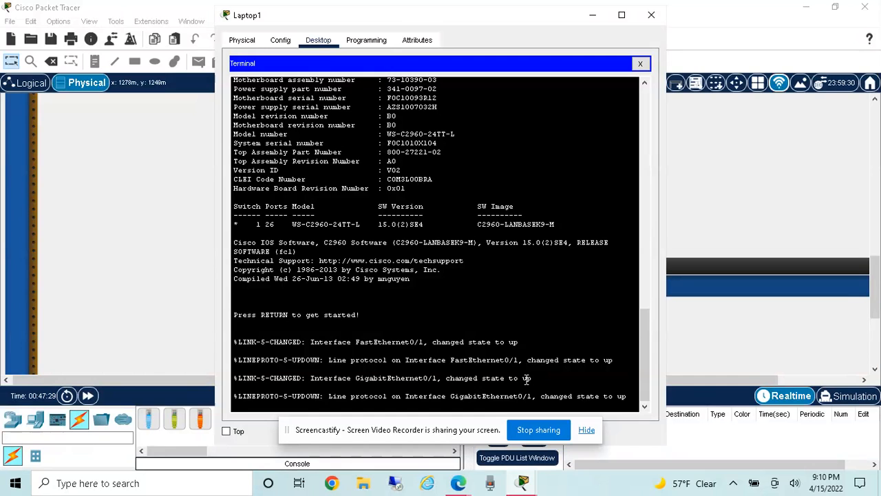
# Step: Enter privileged EXEC and global configuration mode on the unconfigured switch and set its hostname to S2
pyautogui.press('Return')
pyautogui.write('en')
pyautogui.press('Return')
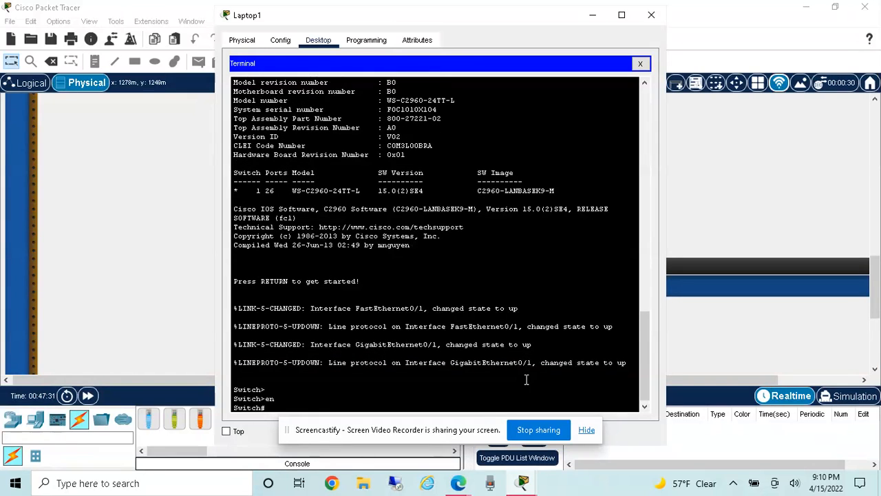
pyautogui.write('conf t')
pyautogui.press('Return')
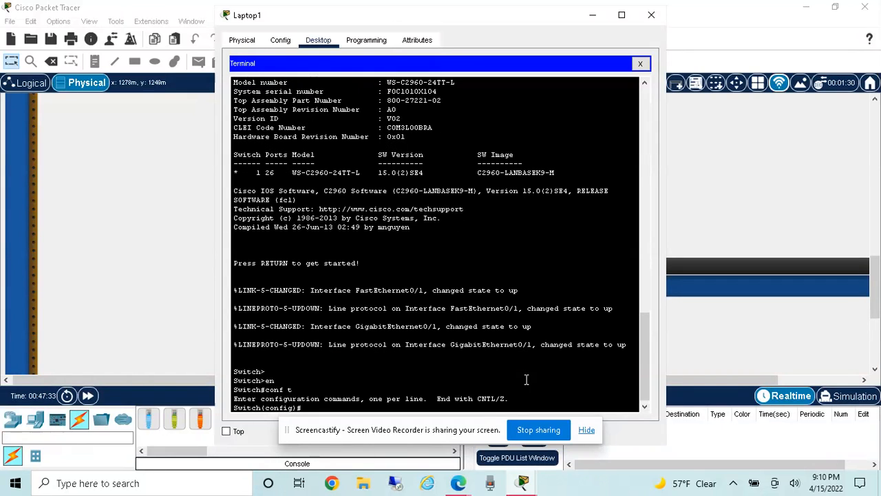
pyautogui.write('host')
pyautogui.press('Tab')
pyautogui.write('S2')
pyautogui.press('Return')
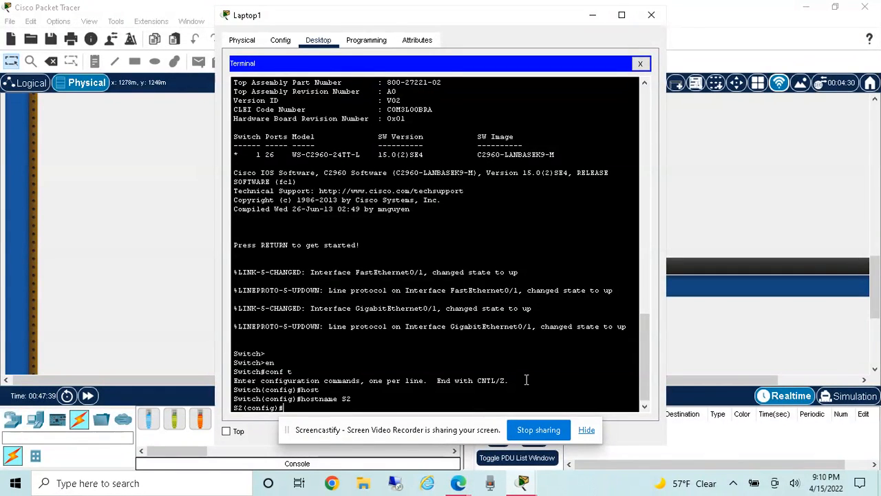
pyautogui.write('int vlan 1')
pyautogui.press('BackSpace')
pyautogui.press('BackSpace')
pyautogui.press('BackSpace')
pyautogui.press('BackSpace')
pyautogui.press('BackSpace')
# Step: Leave S2's global configuration mode and display the brief VLAN summary with show vlan brief
pyautogui.write('exit')
pyautogui.press('Return')
pyautogui.write('show vlan brief')
pyautogui.press('Return')
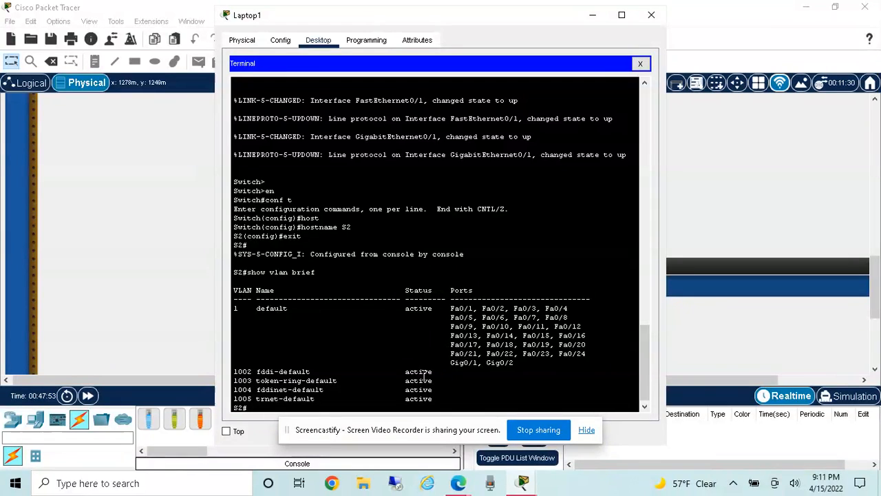
# Step: Enter interface configuration mode for VLAN 1 on S2 and begin the ip address command
pyautogui.write('conf t')
pyautogui.press('Return')
pyautogui.write('int vlan1')
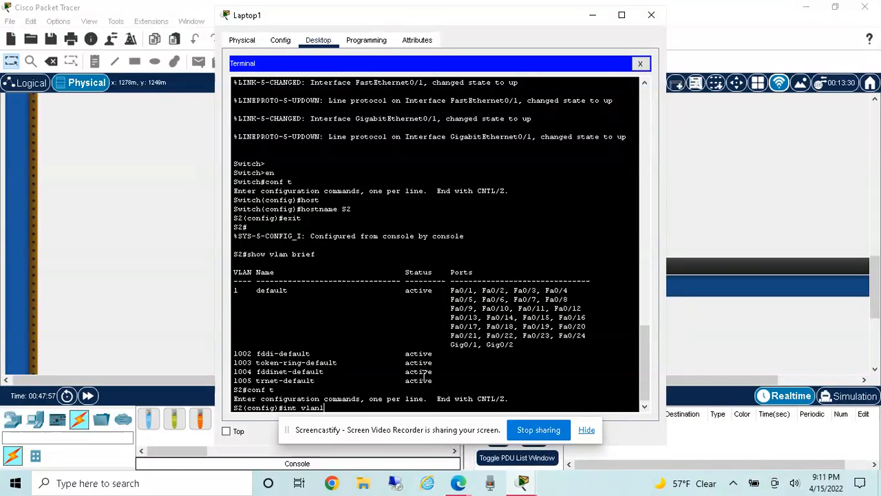
pyautogui.press('Return')
pyautogui.write('ip address 1')
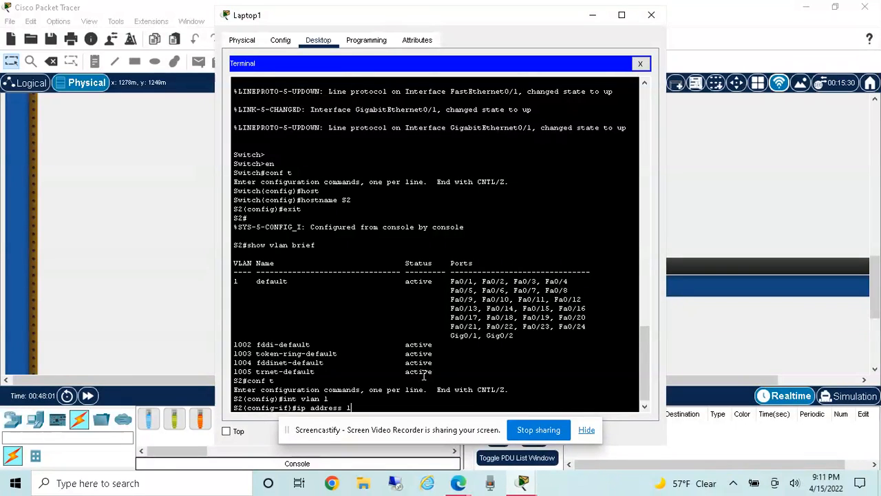